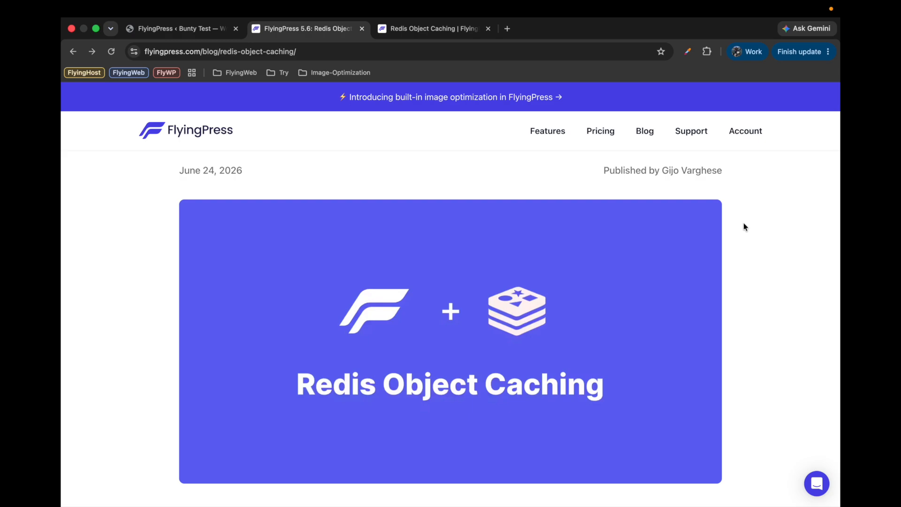
Review the headline and introduction of the FlyingPress 5.6 Redis Object Caching blog post
scroll(552, 232, "down", 4)
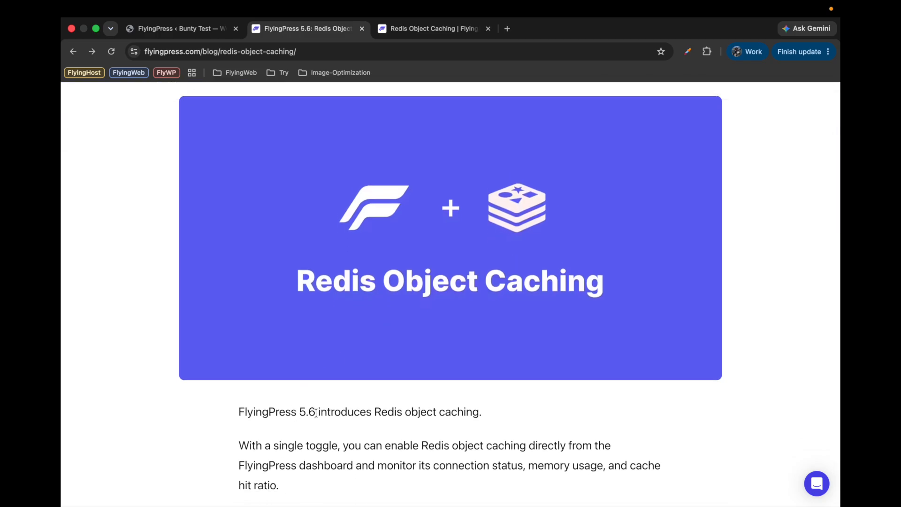
scroll(442, 348, "up", 5)
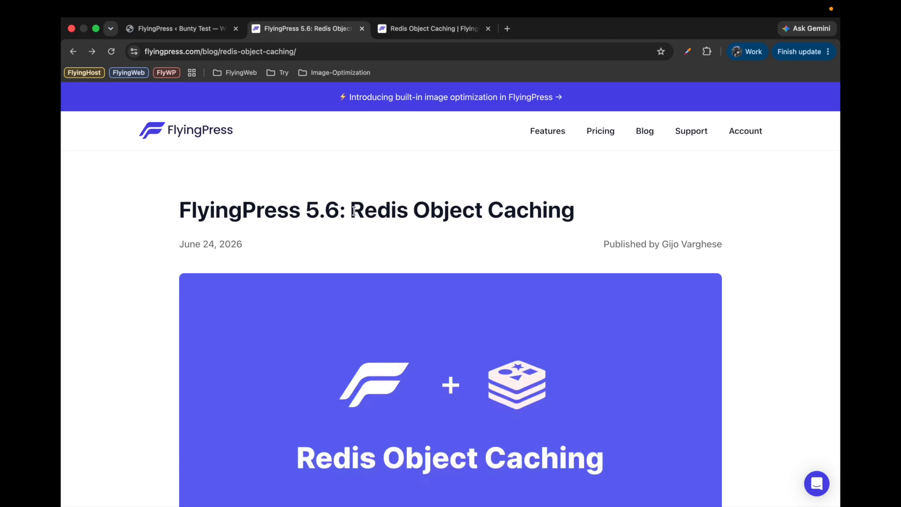
left_click_drag(351, 211, 407, 210)
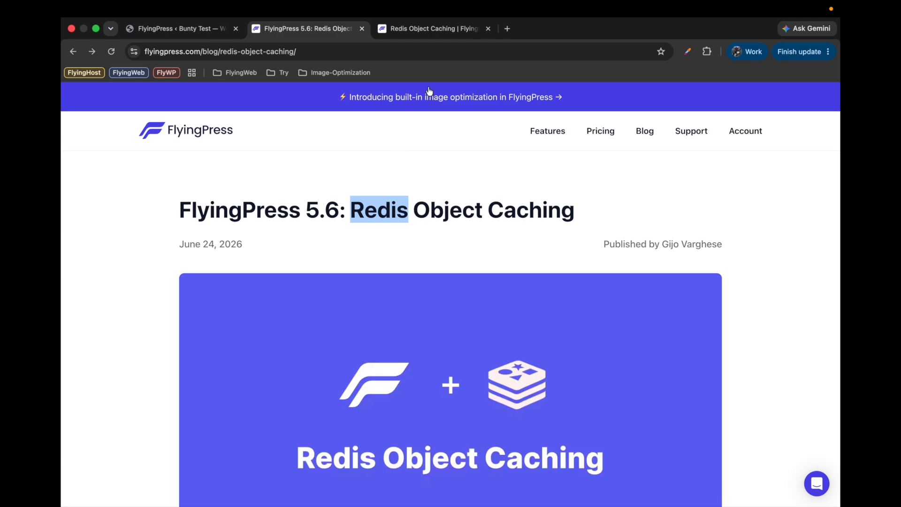
left_click_drag(413, 211, 483, 210)
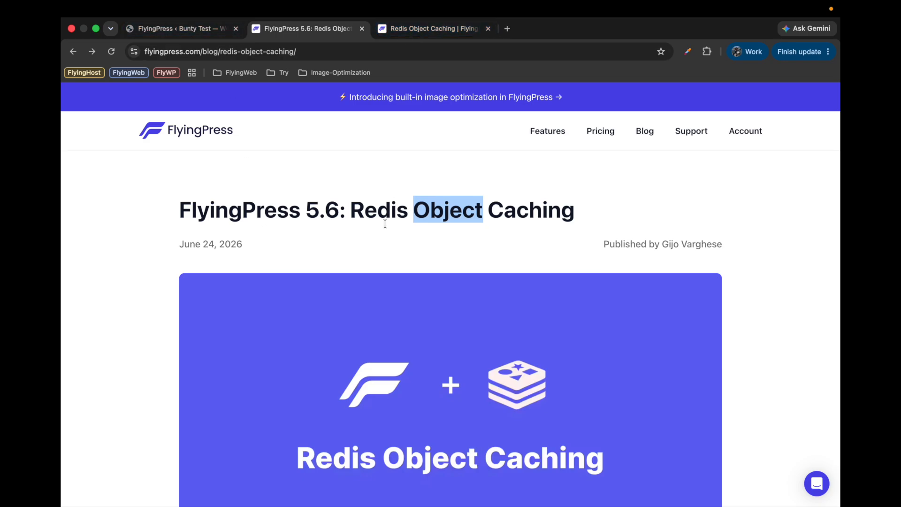
Enable Object Cache in the Object Caching settings of FlyingPress on the WordPress site
left_click(214, 30)
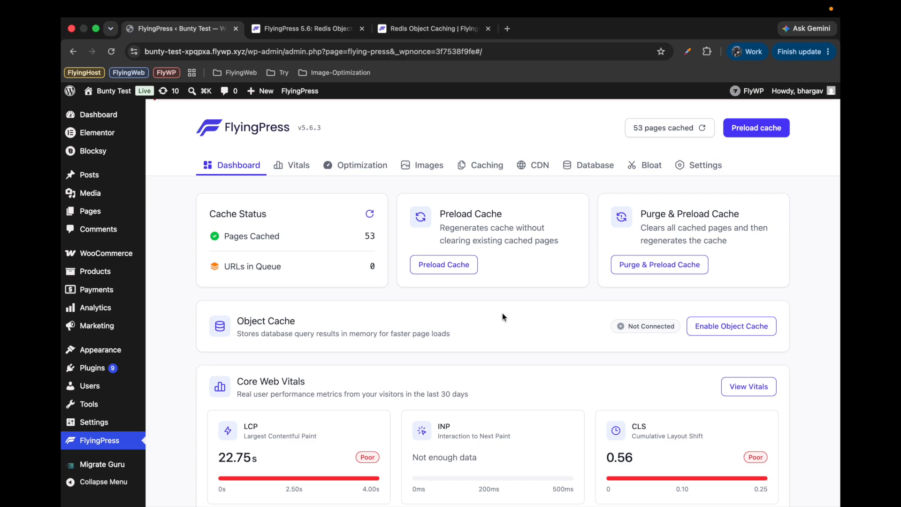
left_click(716, 332)
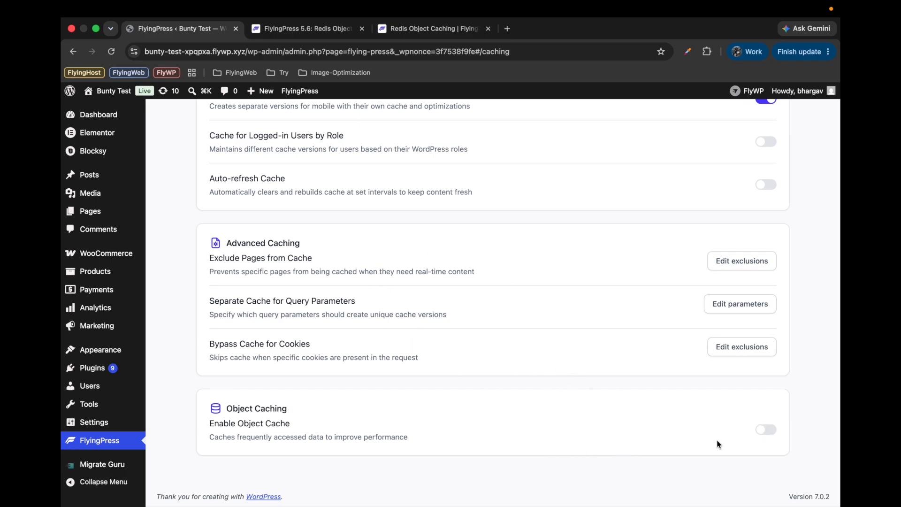
left_click(773, 431)
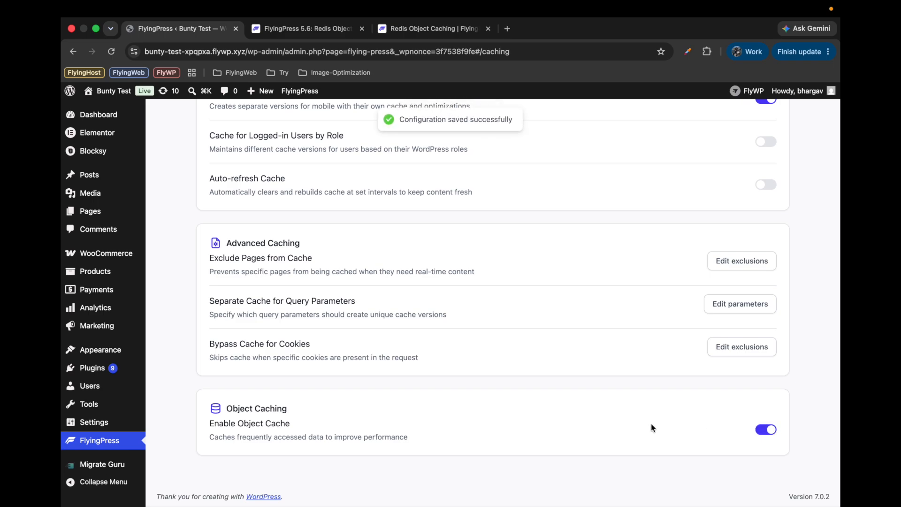
Check the Object Cache connection status, memory usage and cache hit ratio on the FlyingPress dashboard
scroll(639, 394, "up", 5)
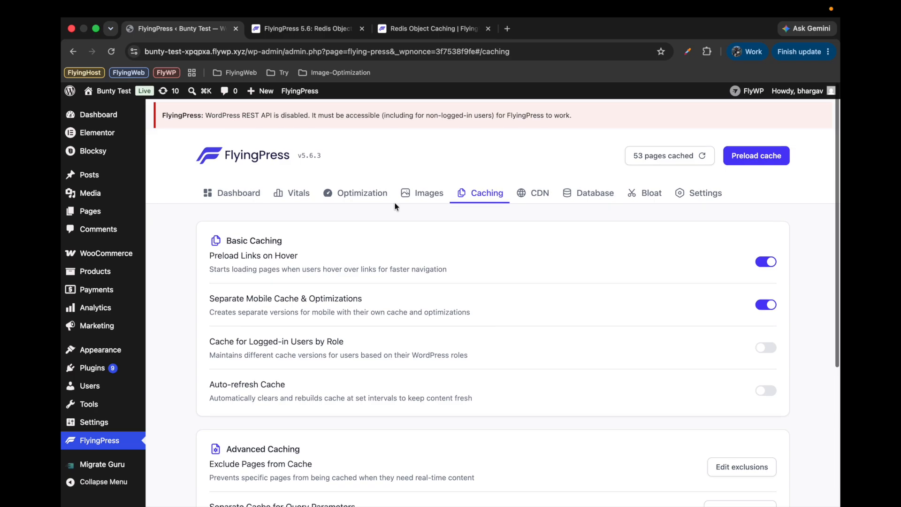
left_click(241, 197)
scroll(236, 285, "down", 3)
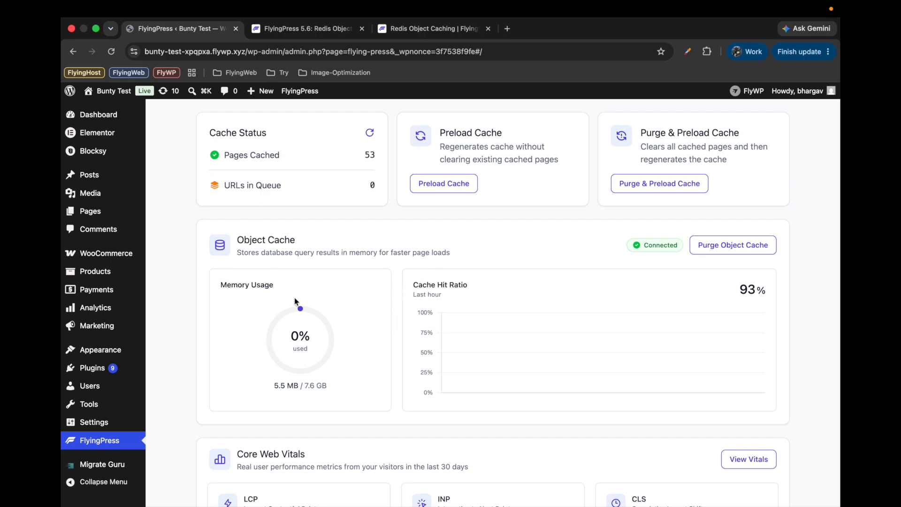
left_click_drag(273, 386, 300, 386)
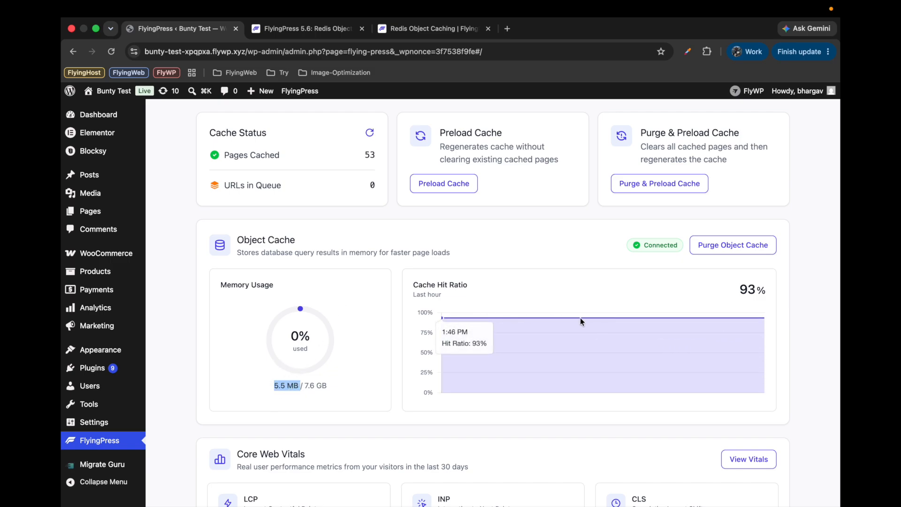
left_click(328, 352)
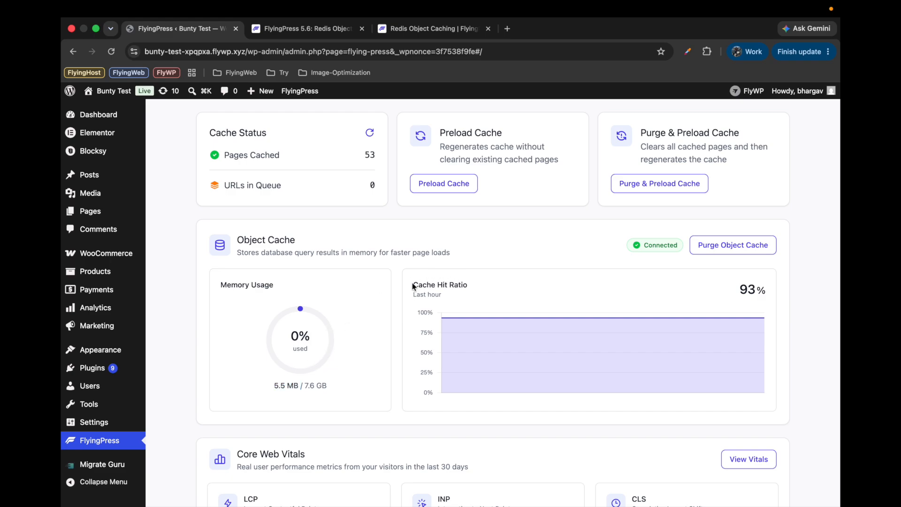
left_click_drag(412, 284, 471, 285)
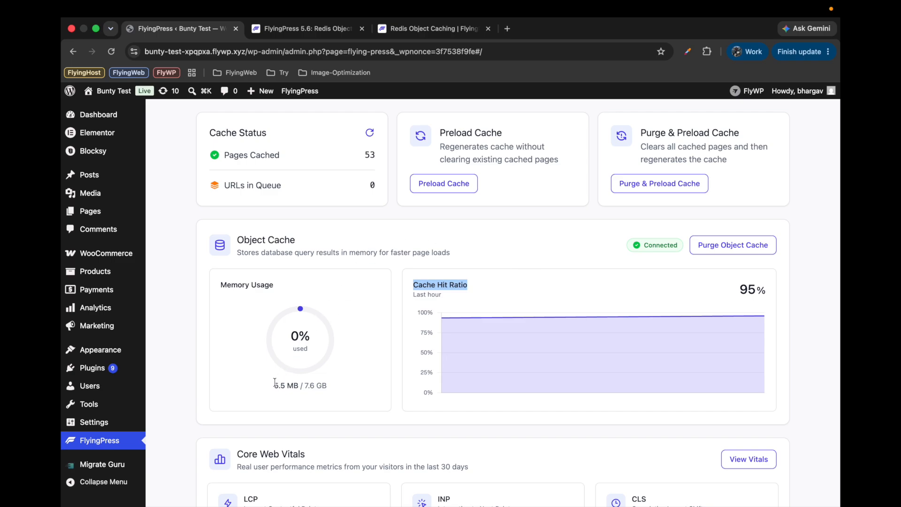
left_click_drag(274, 385, 296, 385)
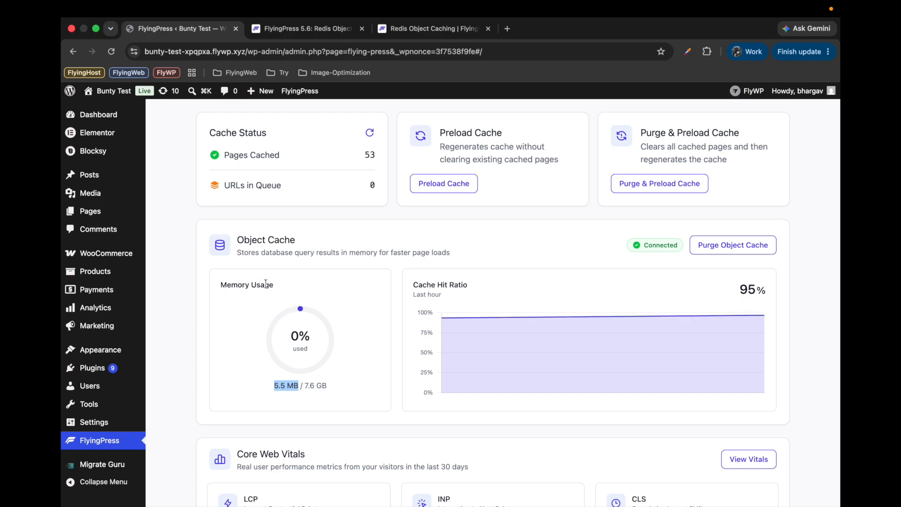
scroll(319, 321, "down", 2)
scroll(320, 321, "up", 2)
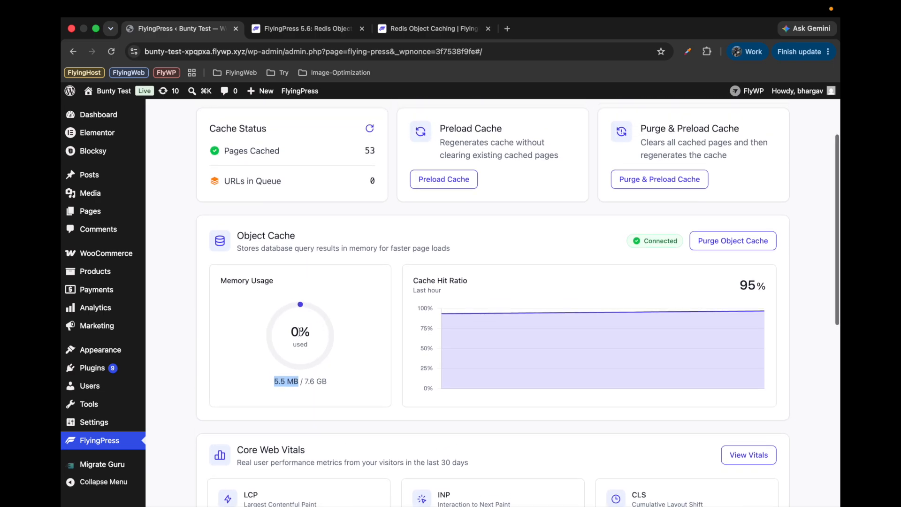
Search the WordPress plugin directory for "query monitor" and update the Query Monitor plugin
mouse_move(113, 366)
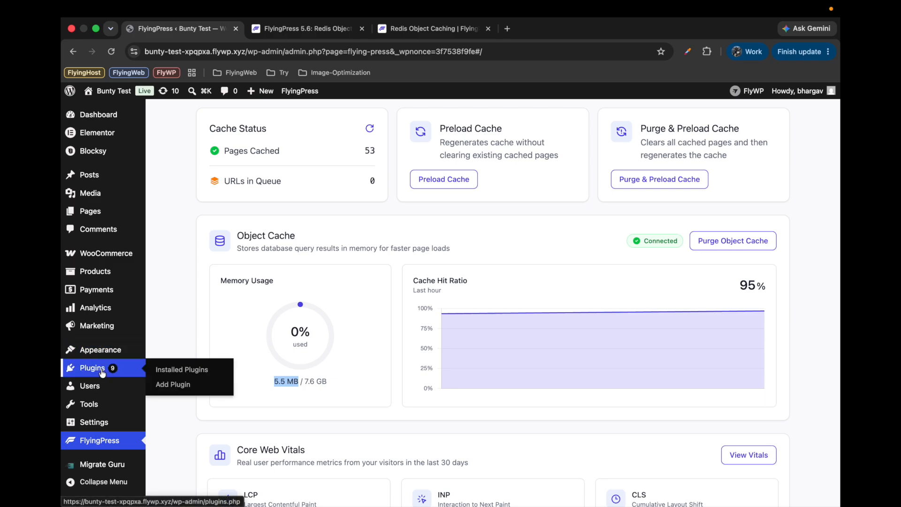
left_click(180, 386)
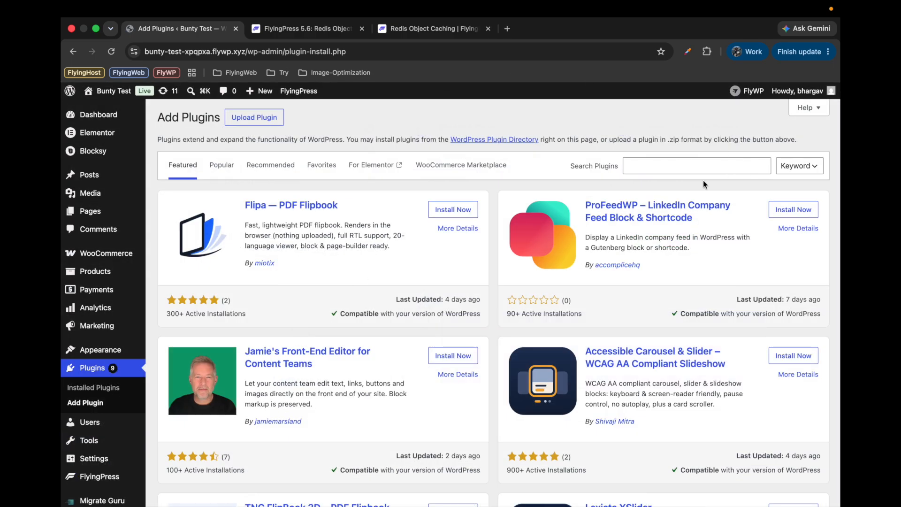
left_click(690, 170)
type("query mo")
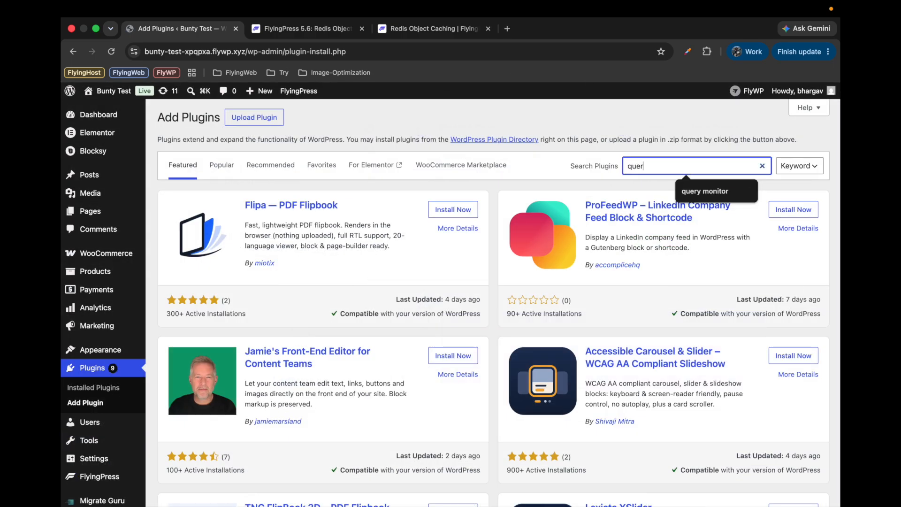
type("nitor")
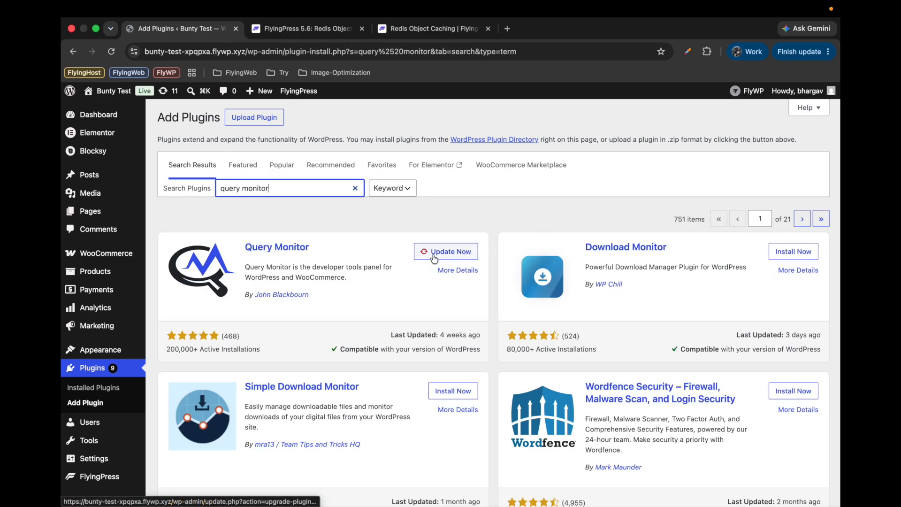
left_click(434, 252)
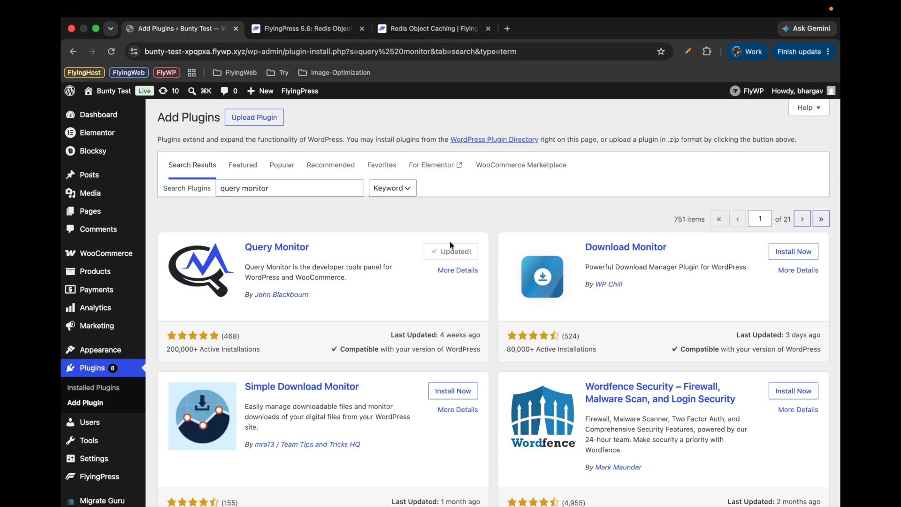
Find Query Monitor among the installed plugins and activate it
left_click(86, 386)
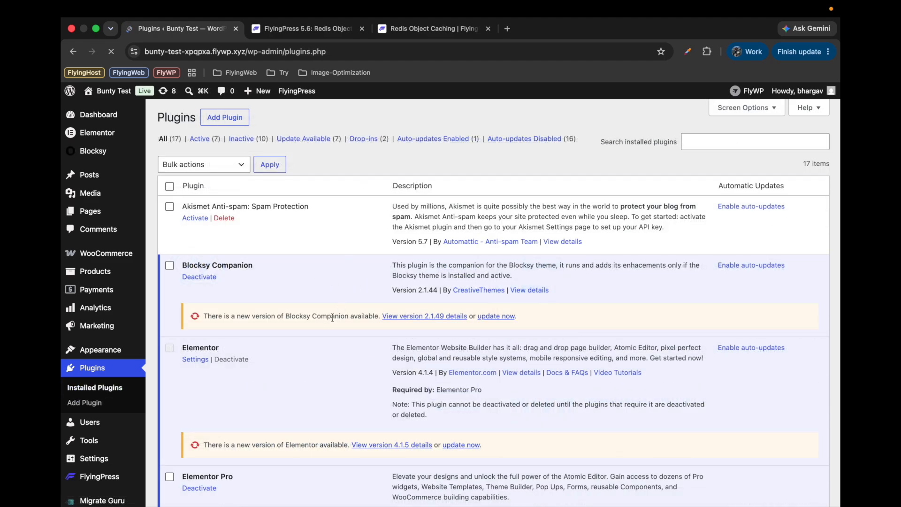
scroll(332, 317, "down", 3)
key("super+f")
type("q")
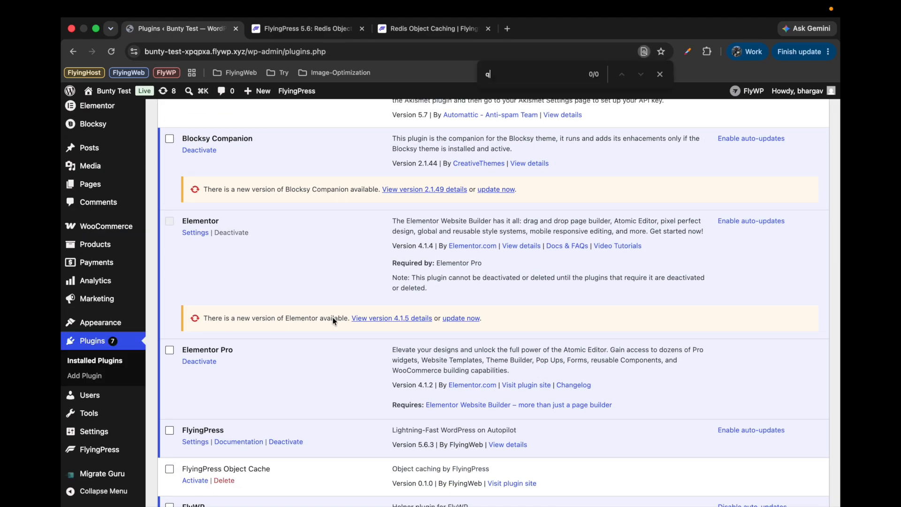
type("uery")
key("Return")
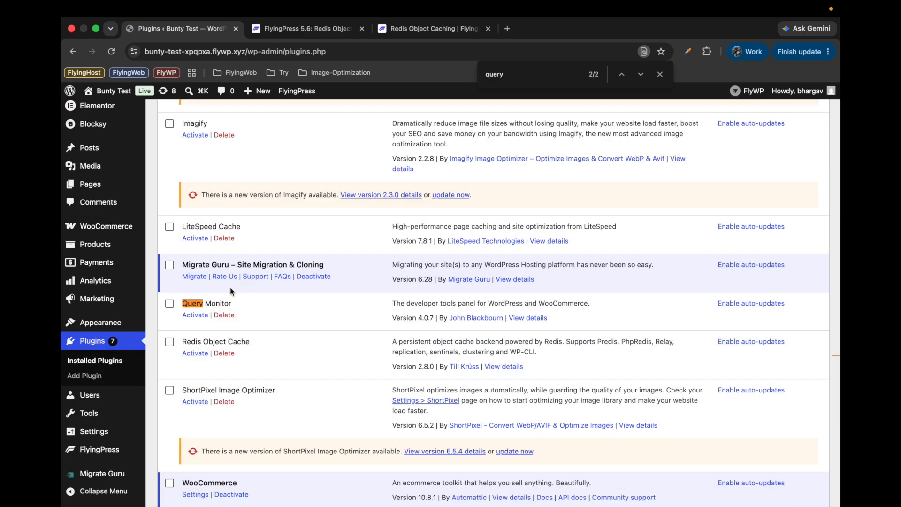
left_click(190, 318)
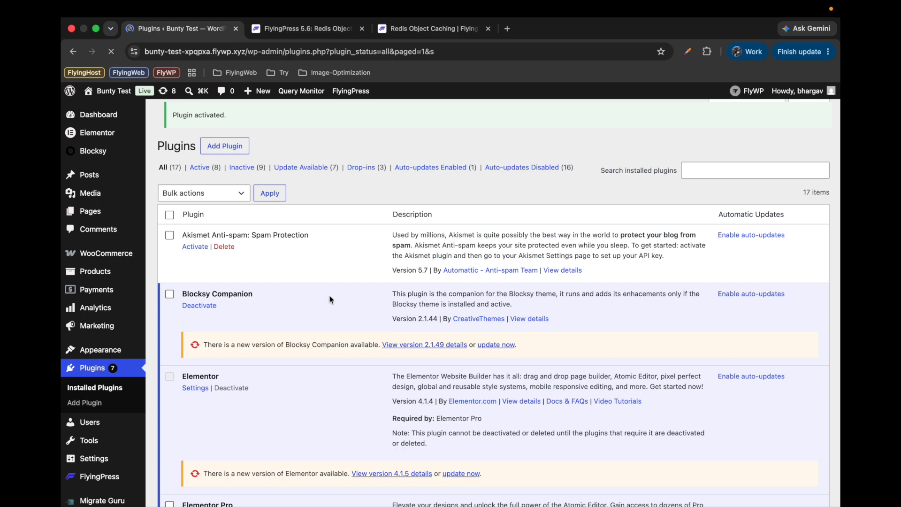
Open the site's homepage in a new tab and compare Query Monitor's database query counts across page reloads
mouse_move(114, 91)
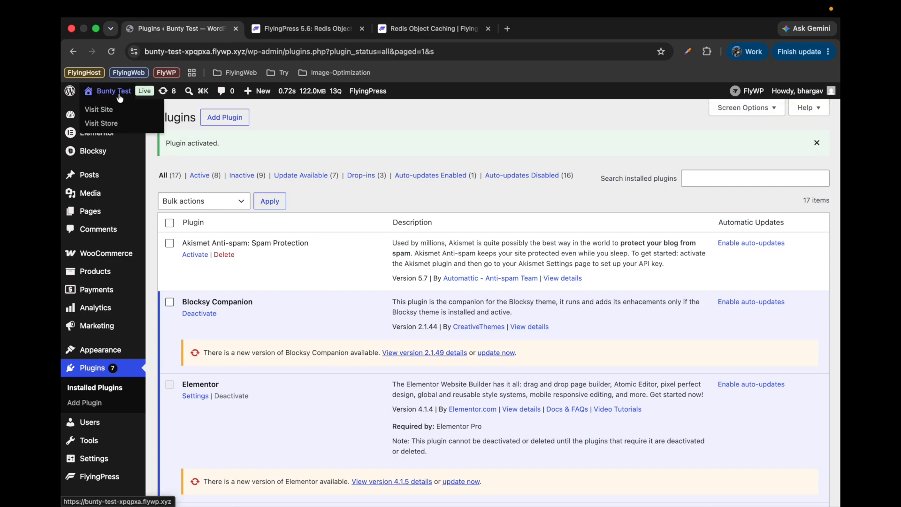
left_click(99, 118, "super")
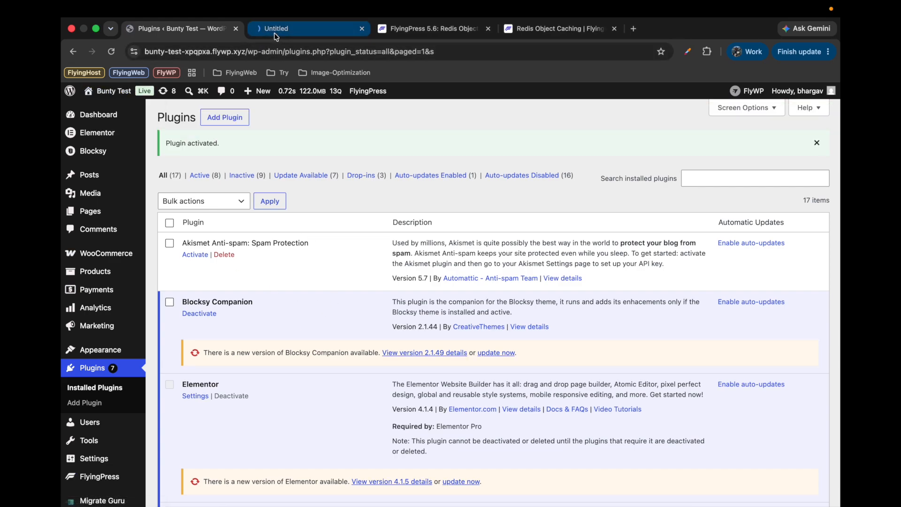
left_click(275, 33)
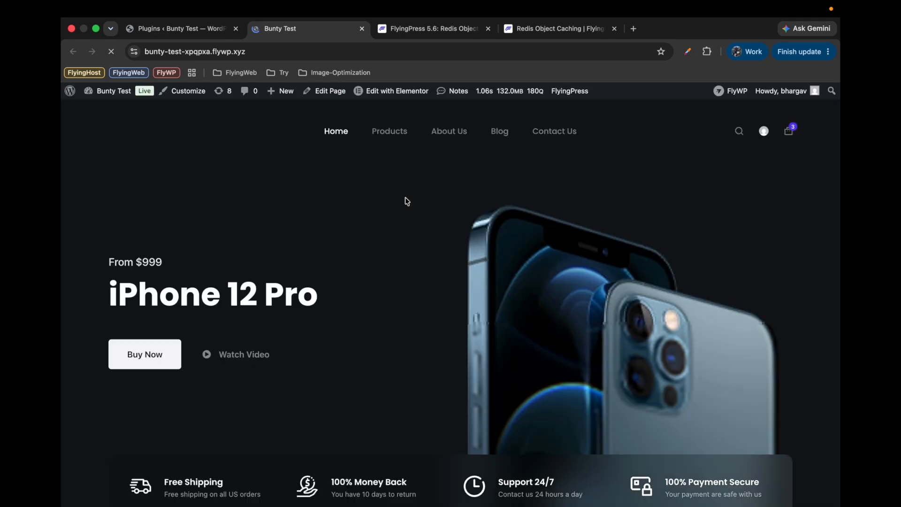
left_click(211, 35)
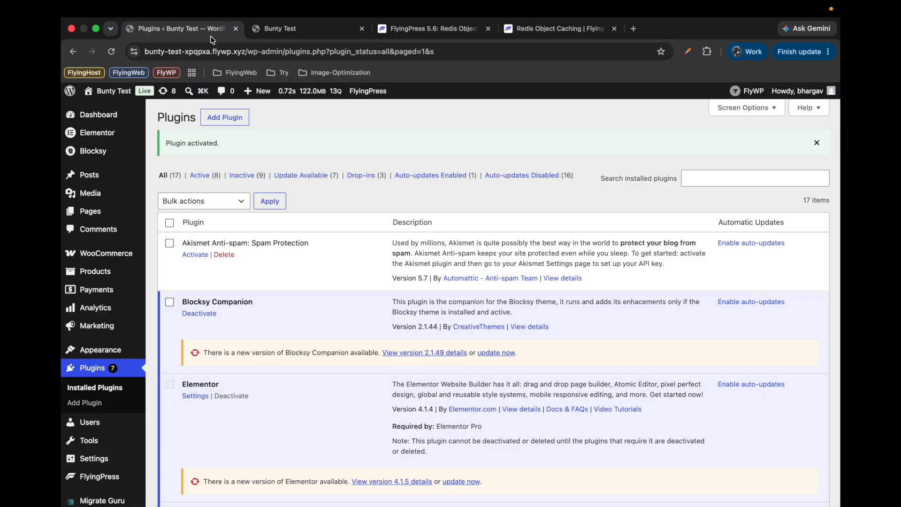
left_click(291, 28)
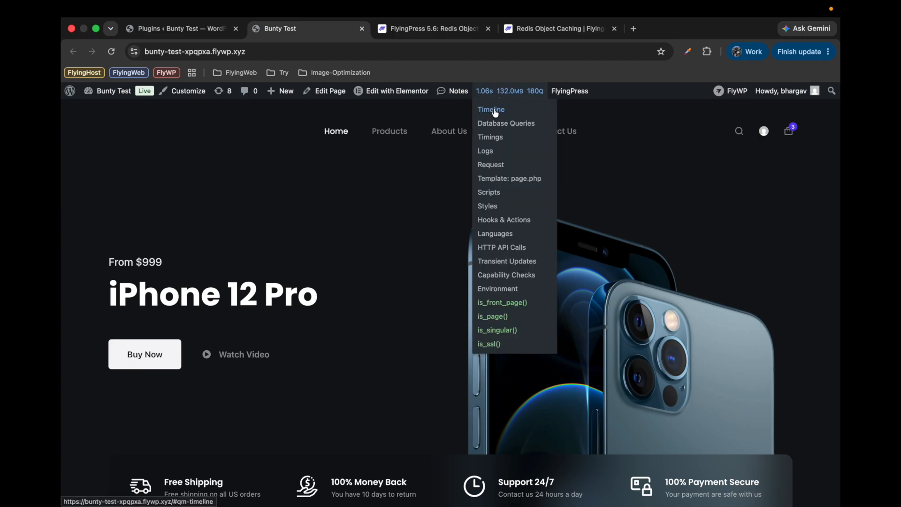
left_click(500, 124)
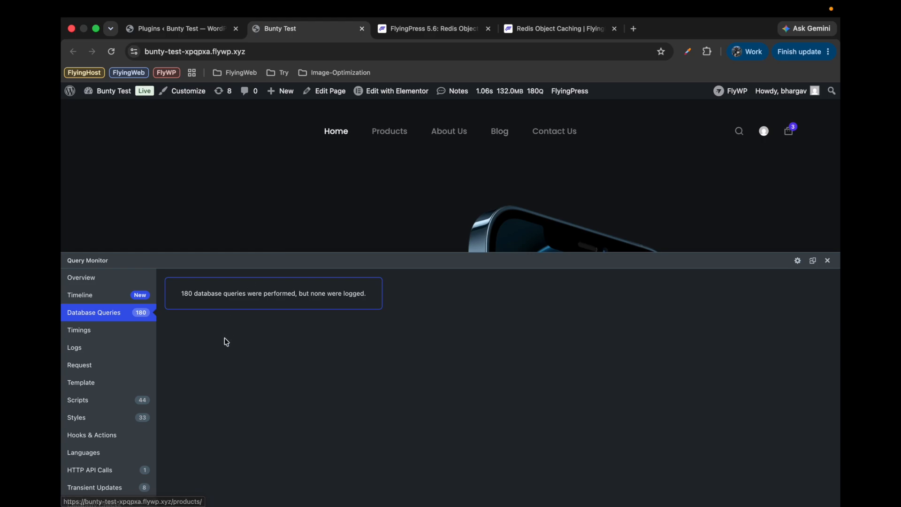
left_click(111, 52)
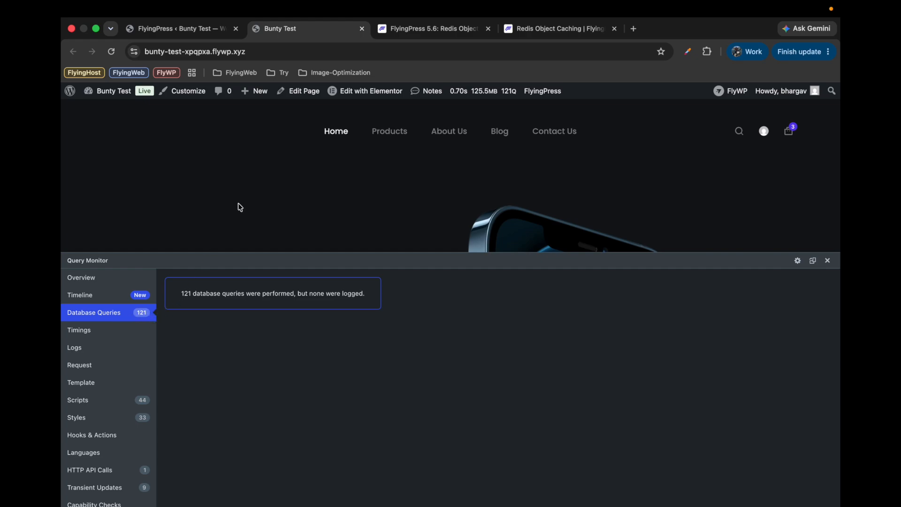
left_click(111, 51)
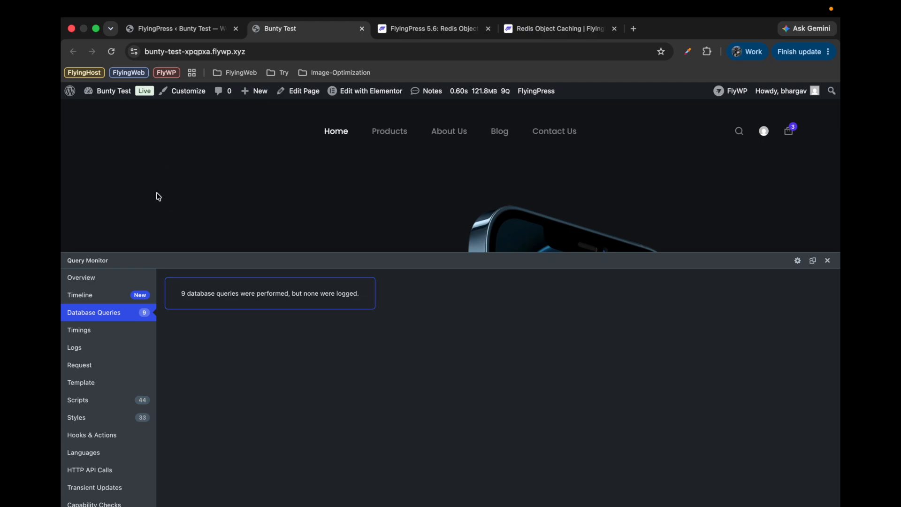
Return to the FlyingPress dashboard and recheck the Object Cache hit ratio and memory usage after the page reloads
left_click(188, 29)
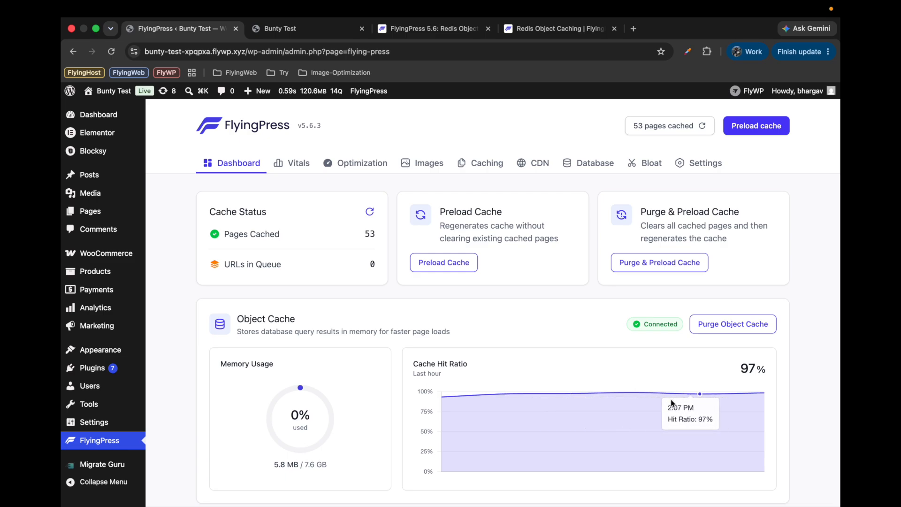
scroll(607, 339, "down", 3)
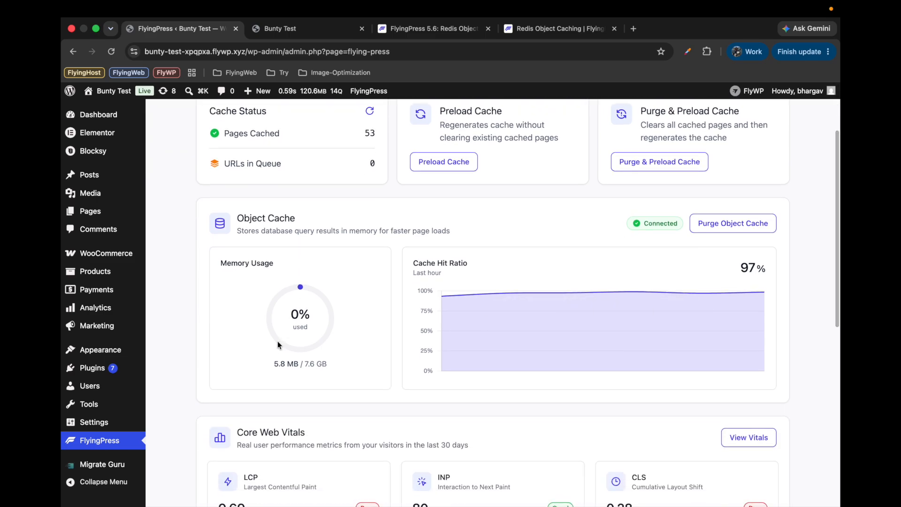
left_click_drag(275, 364, 285, 363)
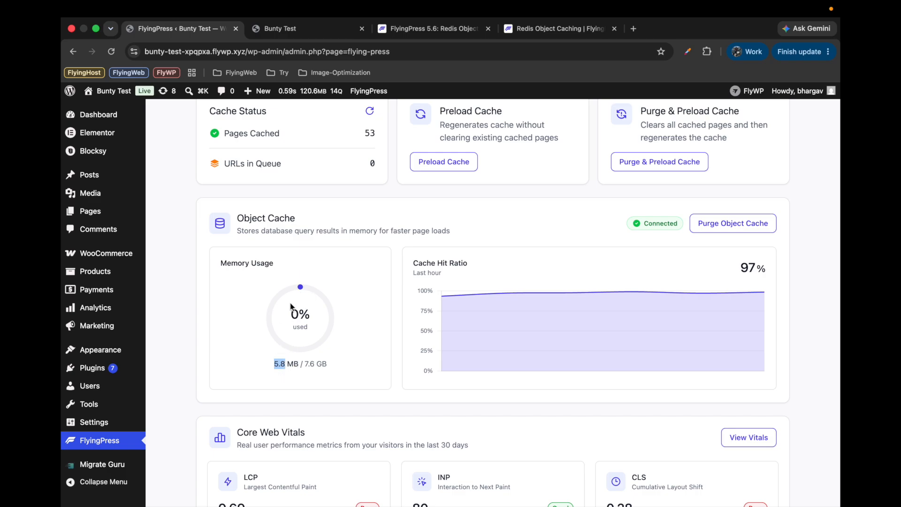
scroll(248, 343, "up", 1)
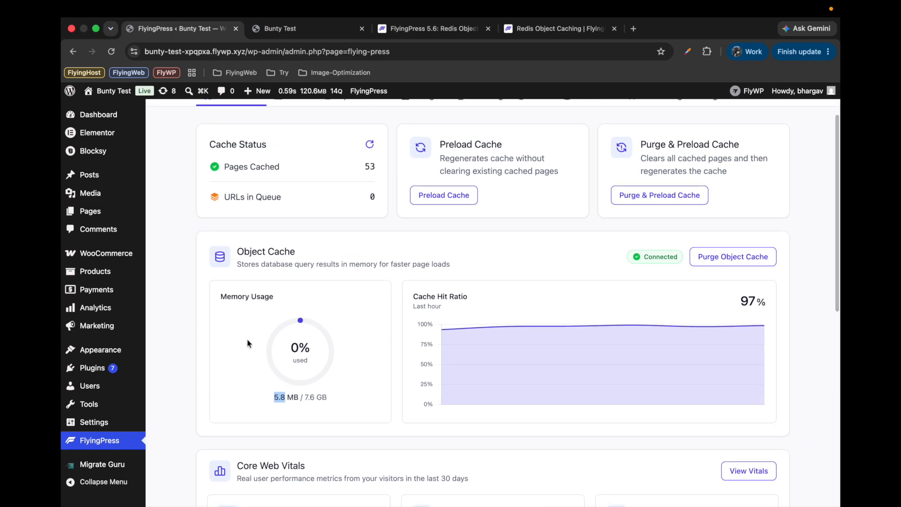
Open the site's Products page and compare Query Monitor's database query counts before and after a reload
left_click(290, 28)
left_click(386, 136)
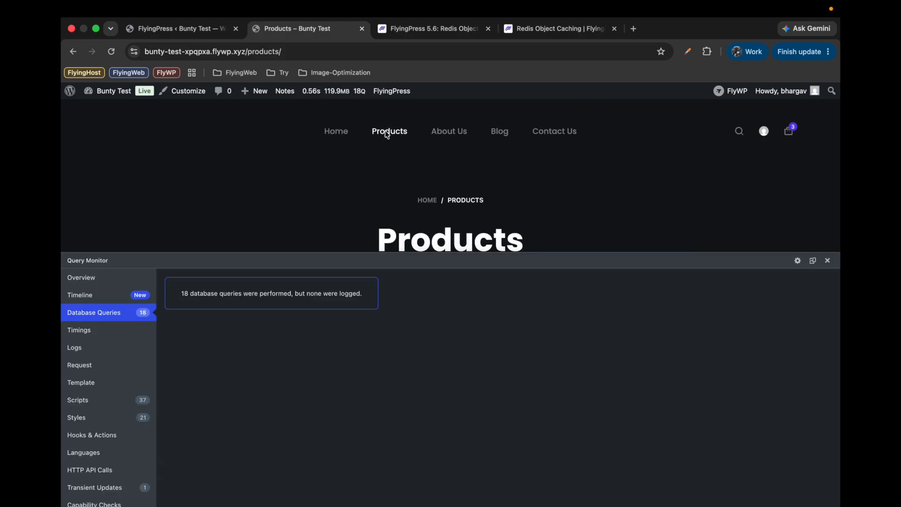
left_click(111, 51)
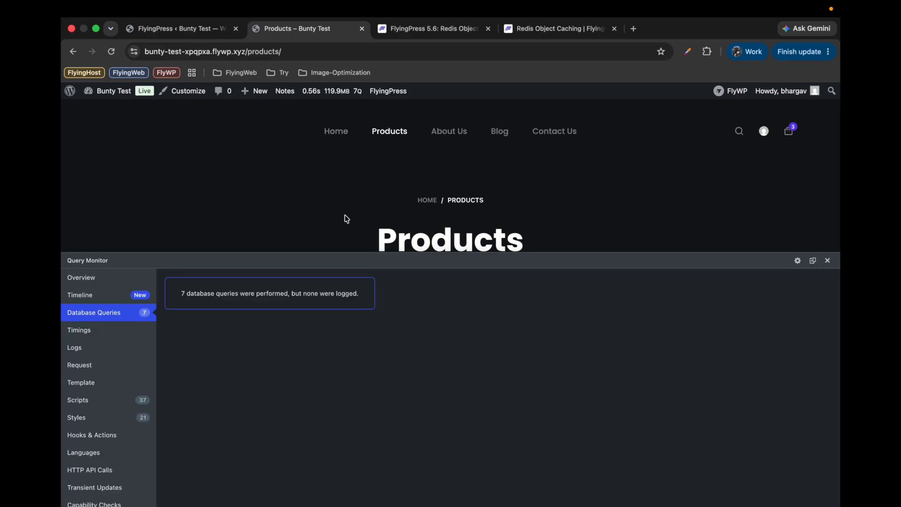
Purge the object cache in FlyingPress, reload the Products page to check its query count, and close Query Monitor
left_click(209, 36)
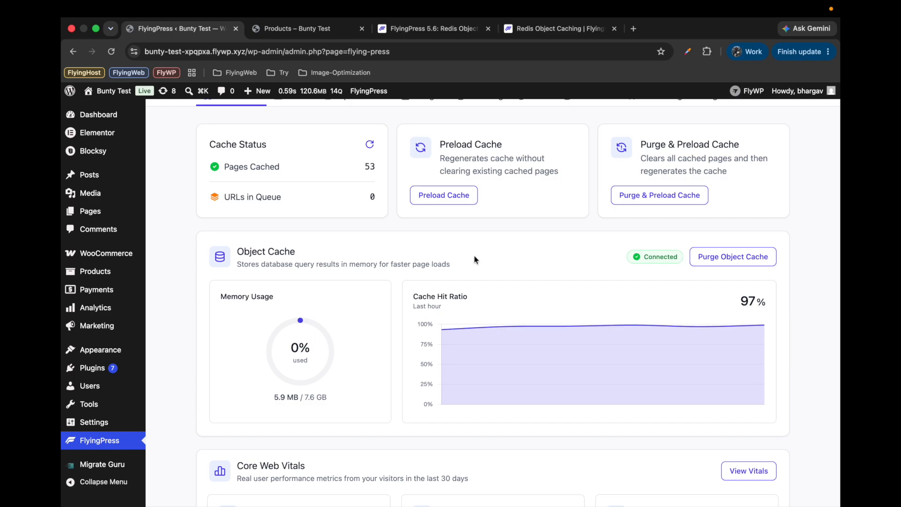
left_click(737, 263)
left_click(305, 30)
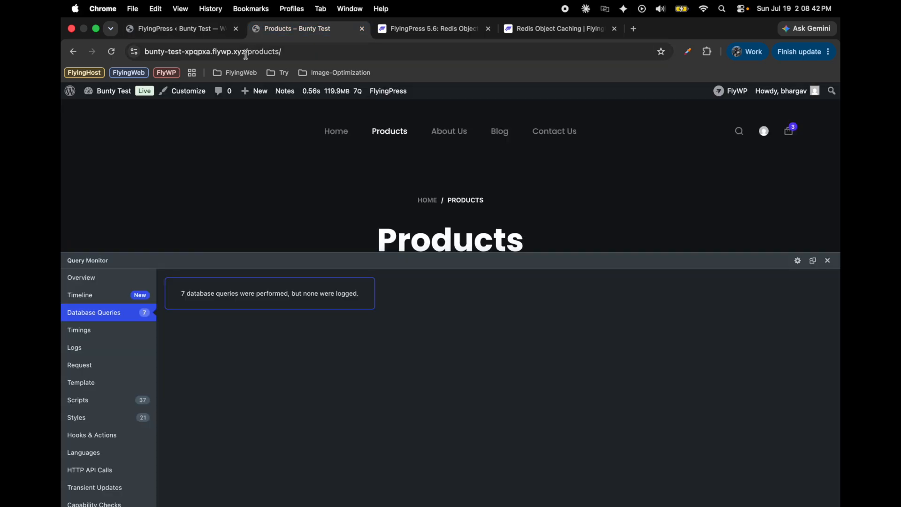
left_click(112, 53)
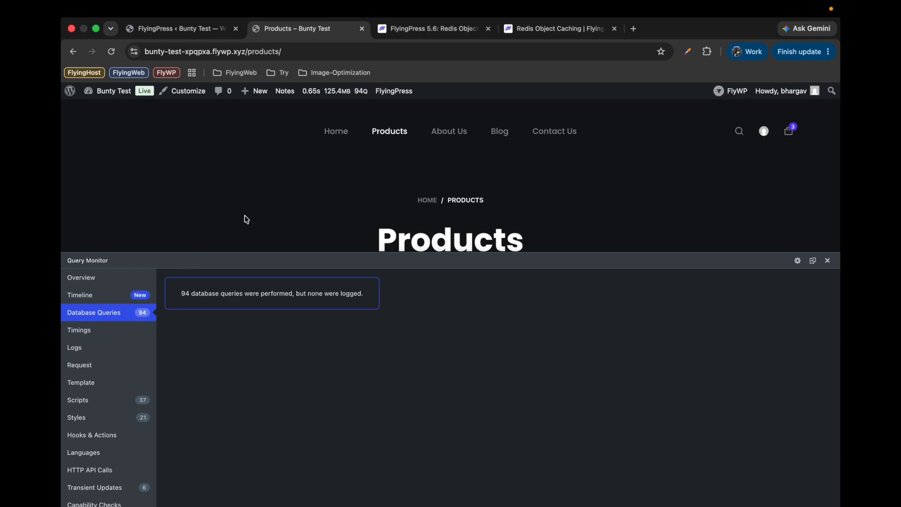
left_click(828, 260)
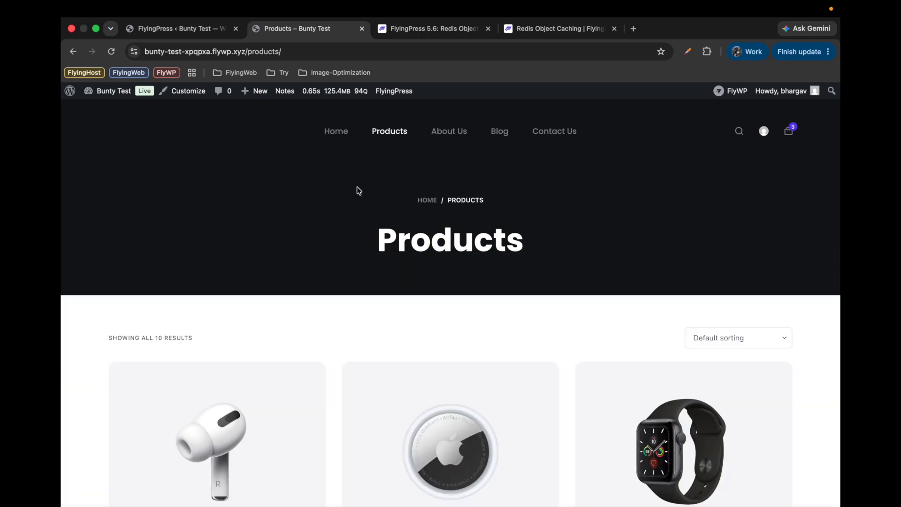
Return to the FlyingPress dashboard and review the Object Cache connection status, memory usage and hit ratio
left_click(188, 29)
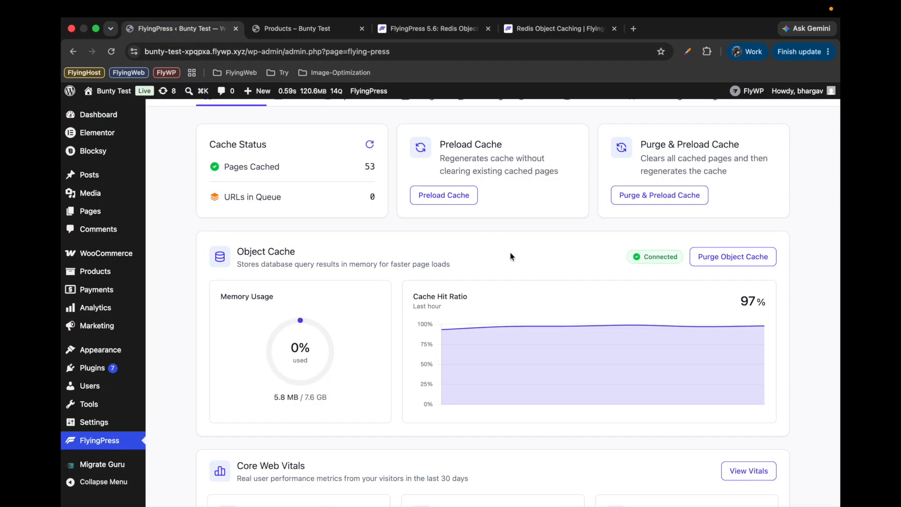
scroll(511, 253, "up", 3)
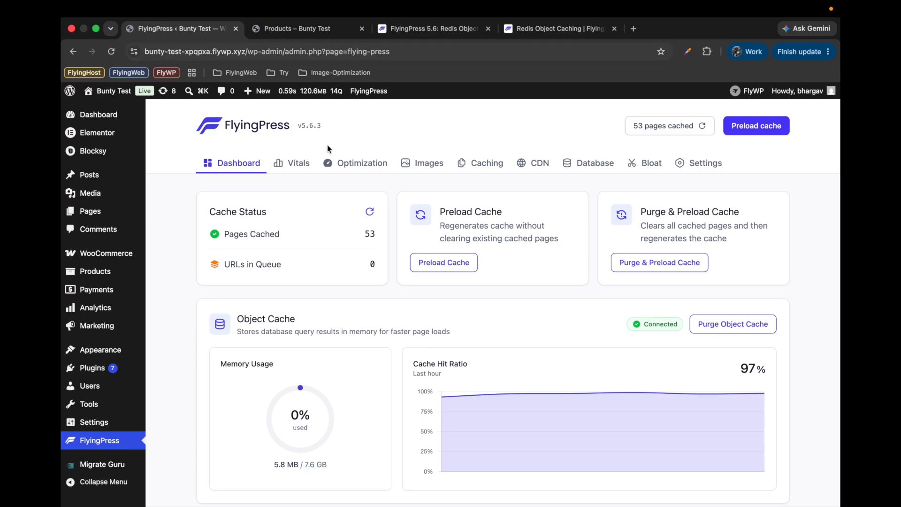
scroll(379, 267, "down", 5)
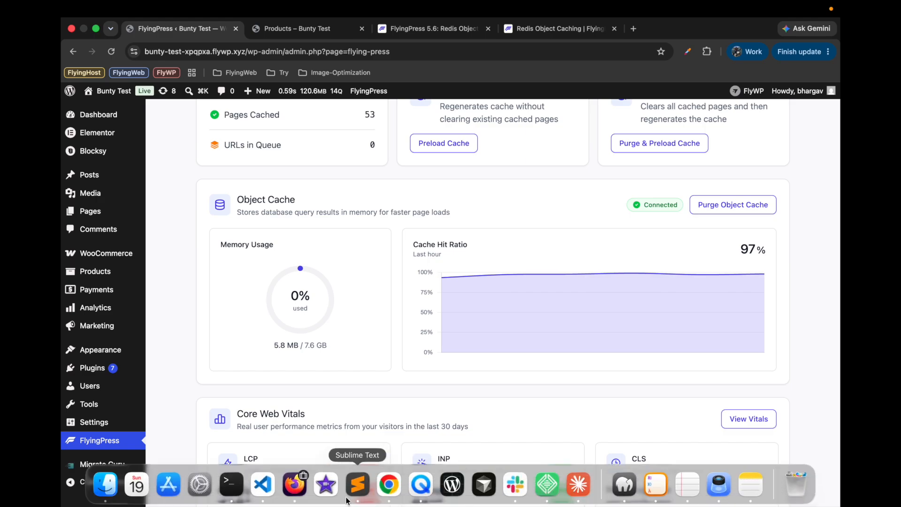
Switch to Firefox and examine the Redis connection message in the Object Cache section of the other site's FlyingPress dashboard
mouse_move(296, 488)
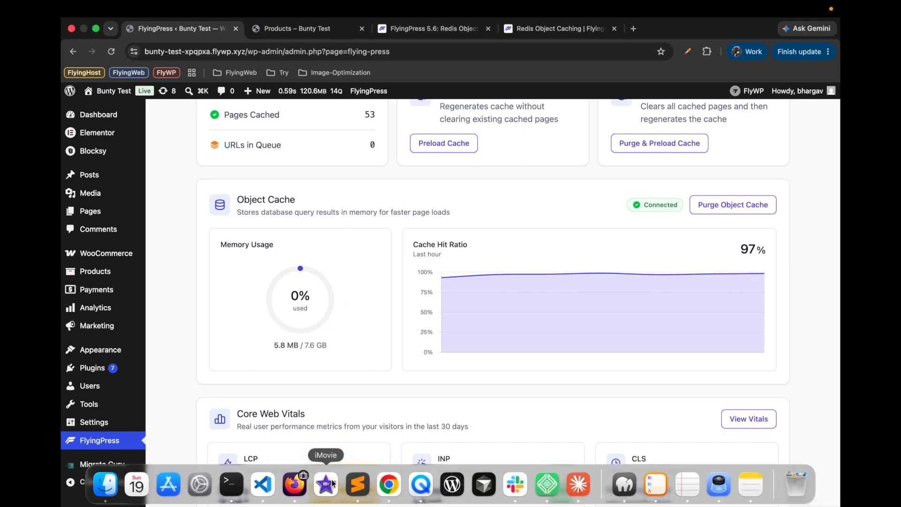
left_click(305, 487)
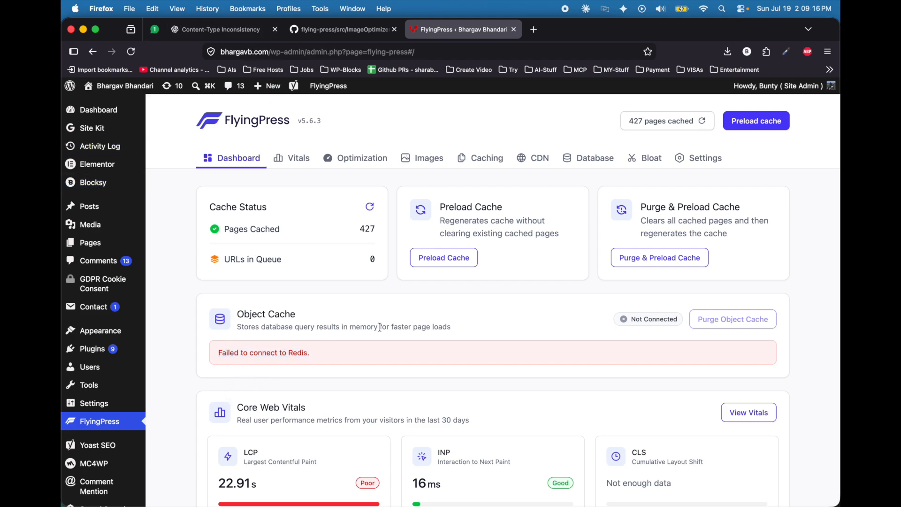
triple_click(232, 359)
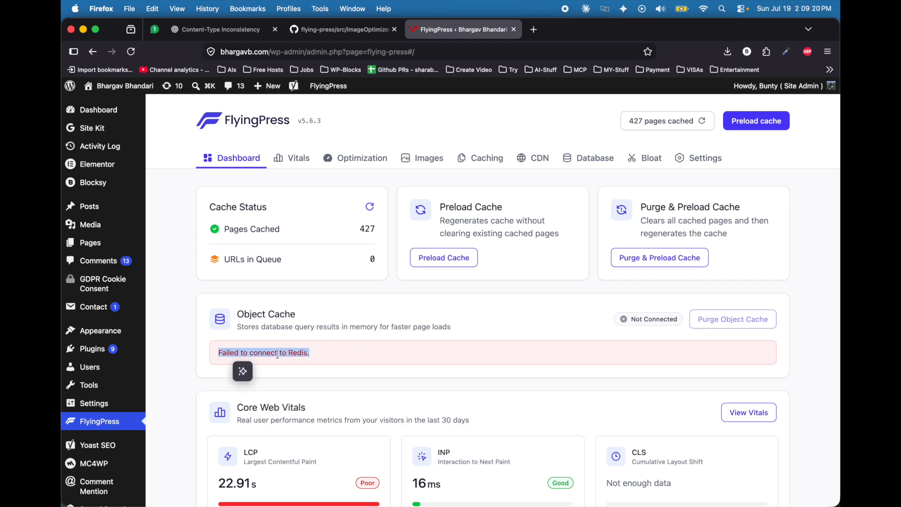
left_click(456, 317)
left_click_drag(219, 351, 327, 355)
triple_click(276, 362)
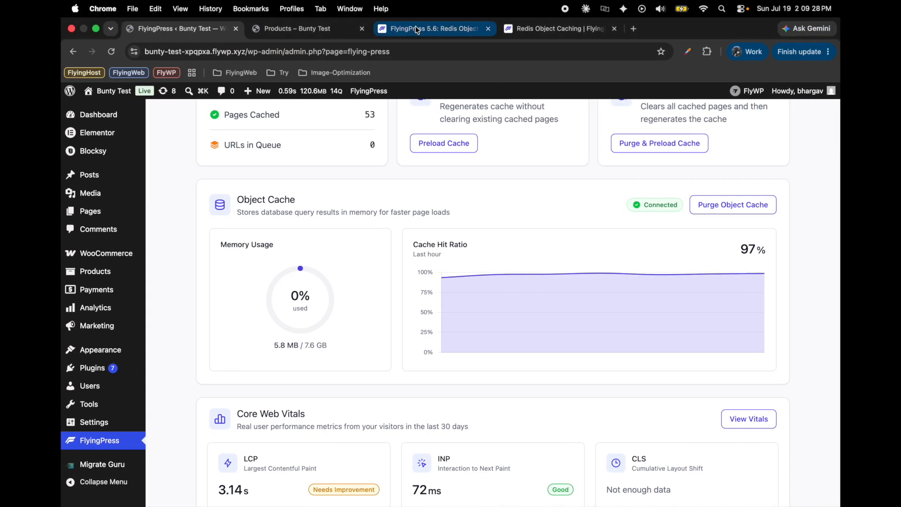
Switch to Chrome, open the Redis Object Caching documentation and highlight the WP_REDIS_PASSWORD constant in the Configuration table
left_click(417, 29)
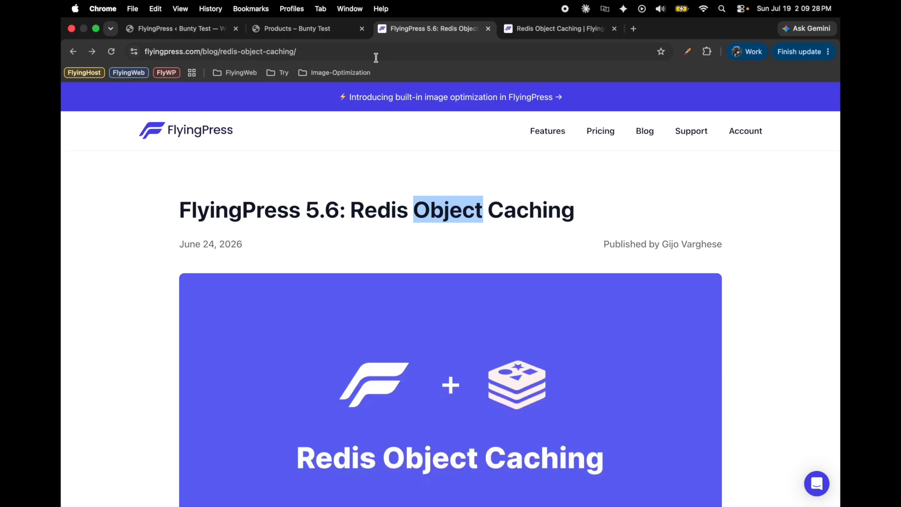
left_click(554, 29)
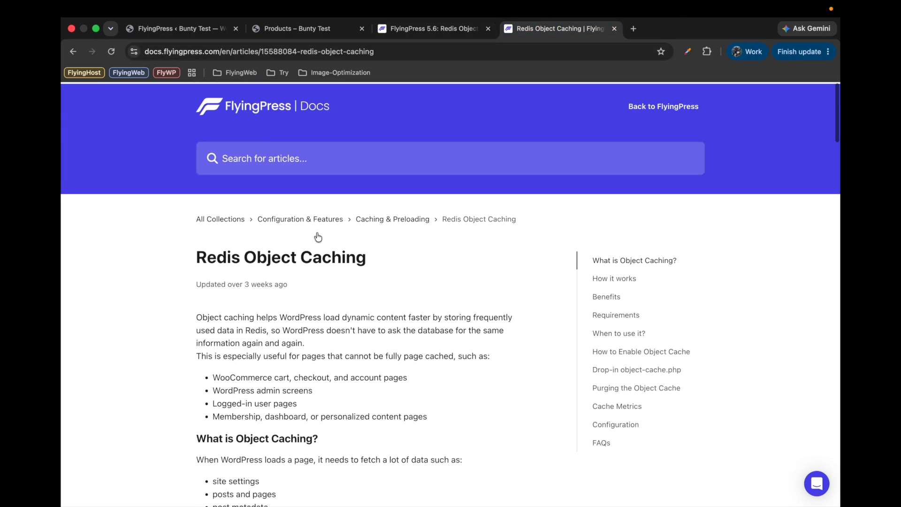
scroll(287, 267, "down", 15)
scroll(288, 267, "down", 13)
scroll(288, 270, "down", 9)
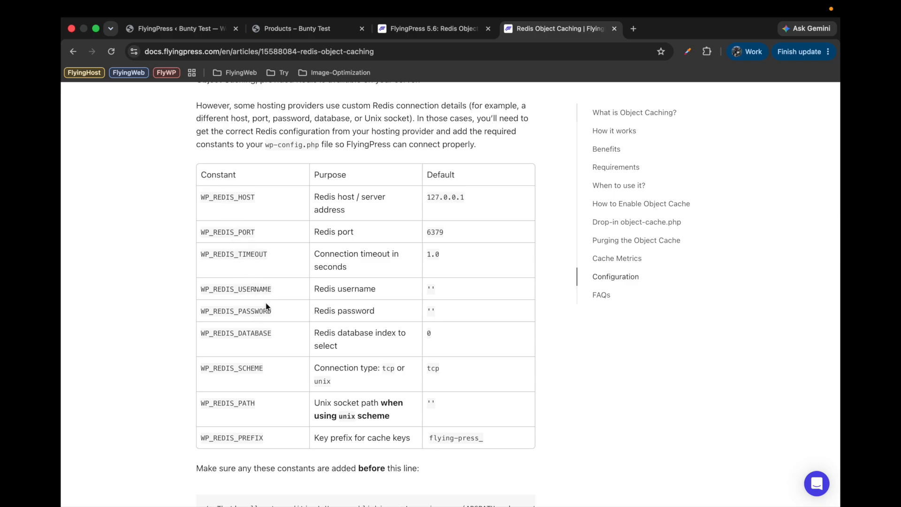
left_click_drag(201, 311, 276, 313)
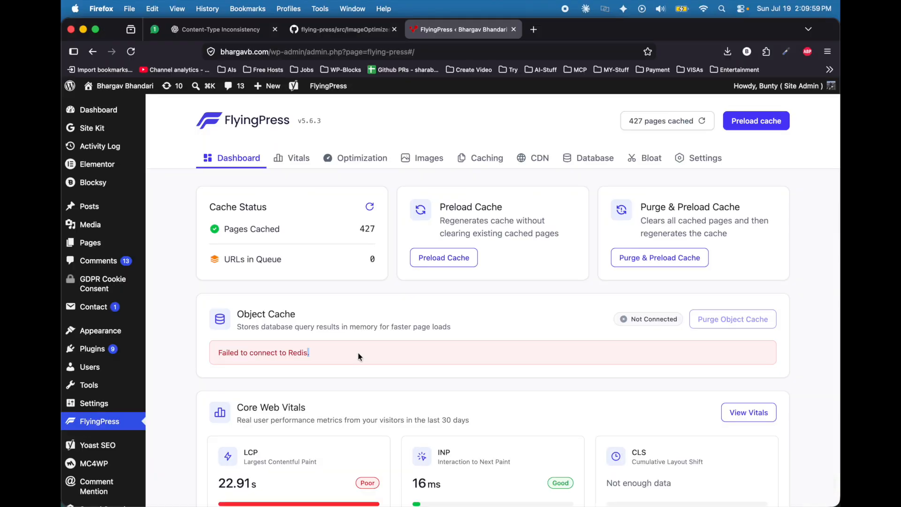
Go back to Firefox and recheck the Object Cache connection error on the FlyingPress dashboard
triple_click(358, 354)
left_click(359, 353)
double_click(358, 354)
left_click(354, 356)
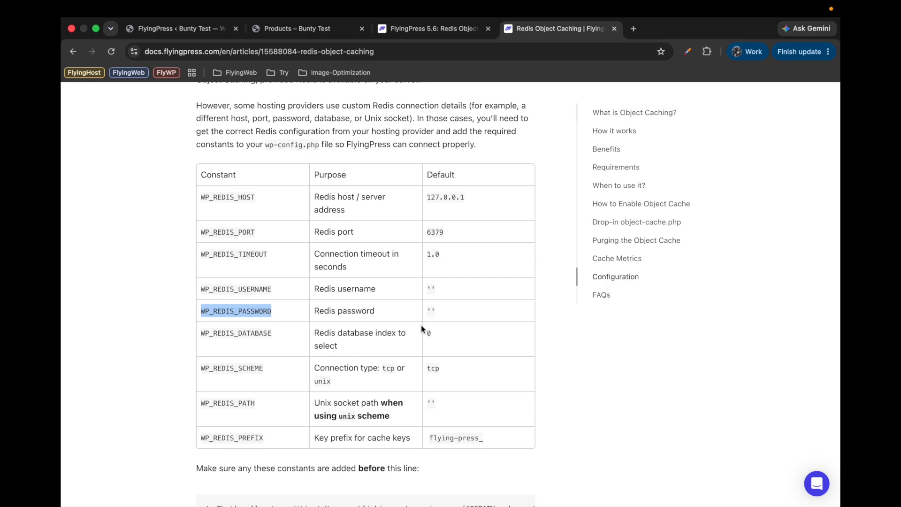
Return to the Redis Object Caching documentation in Chrome and review its enabling instructions and wp-config.php constants
scroll(397, 330, "down", 1)
scroll(397, 330, "down", 3)
scroll(306, 275, "up", 5)
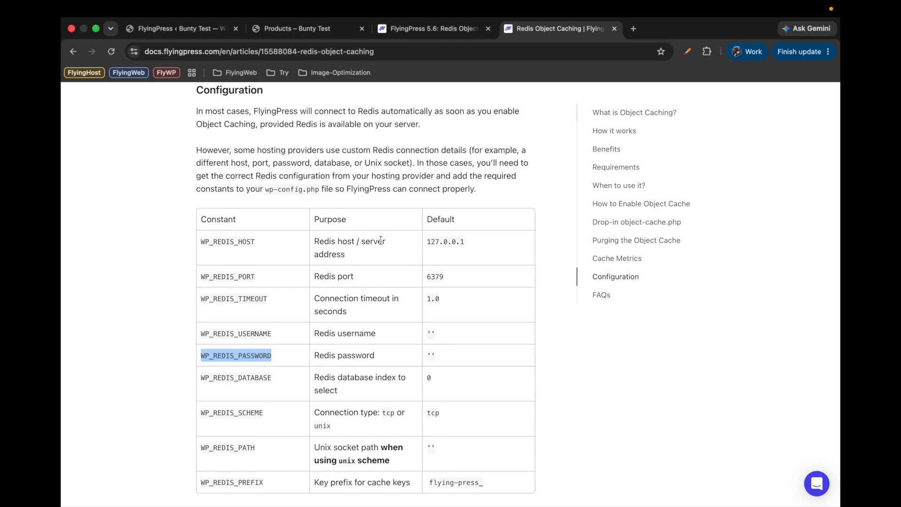
scroll(381, 244, "up", 4)
scroll(381, 244, "up", 14)
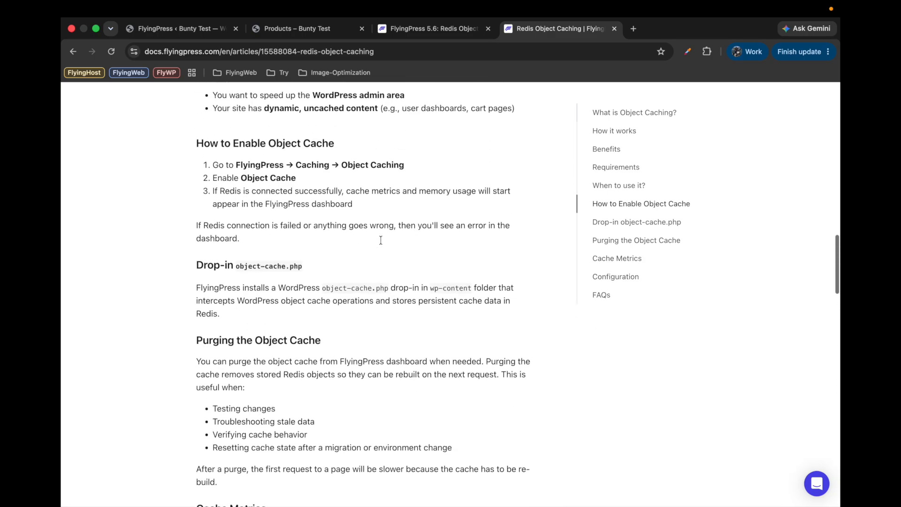
scroll(381, 240, "down", 20)
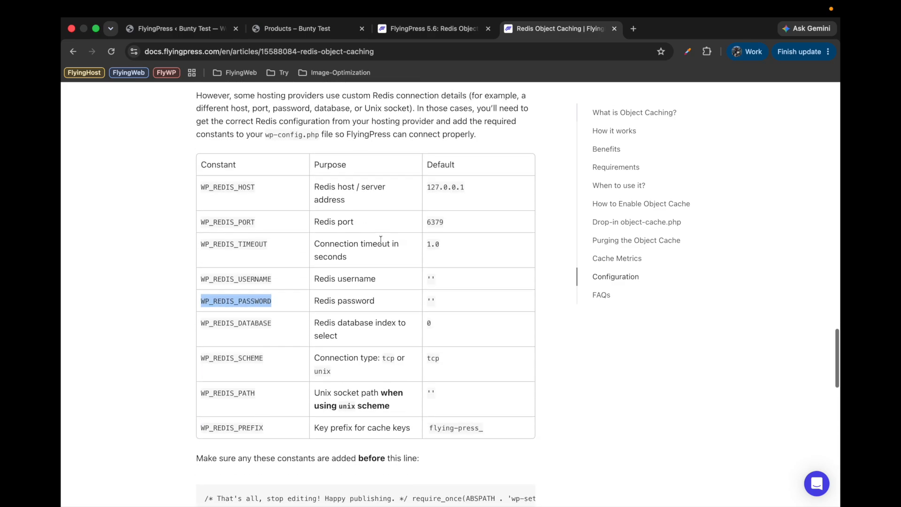
Read the article's FAQs, highlighting the answer on whether Object Cache replaces page caching, and return to the article's beginning
scroll(381, 242, "down", 1)
scroll(338, 237, "up", 1)
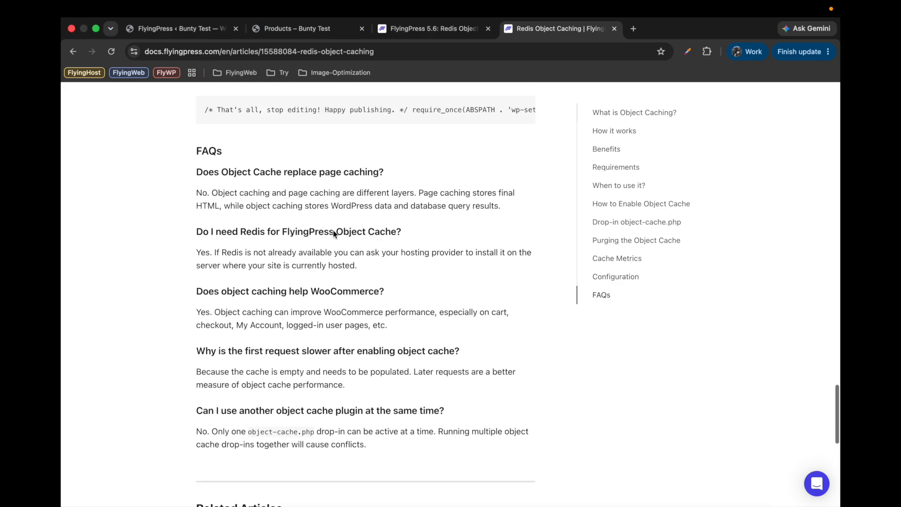
left_click_drag(195, 172, 438, 194)
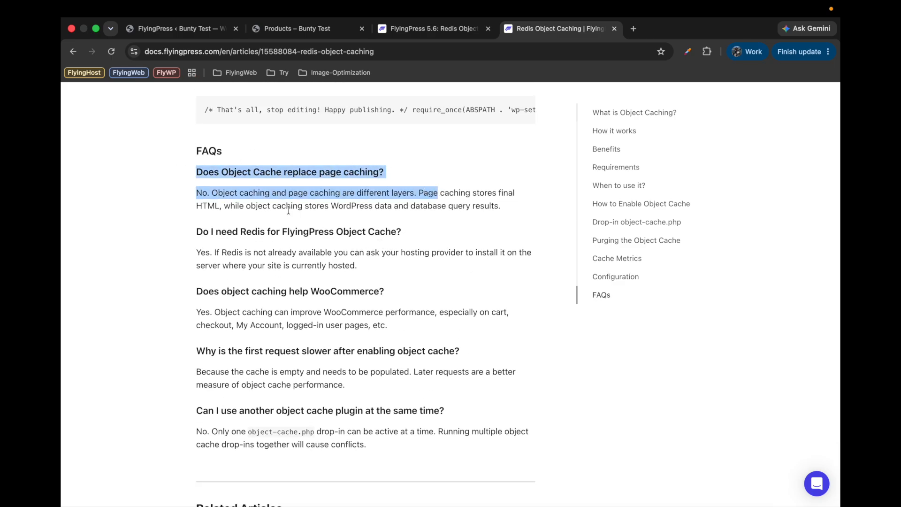
scroll(314, 301, "down", 3)
scroll(314, 300, "up", 2)
scroll(314, 300, "up", 20)
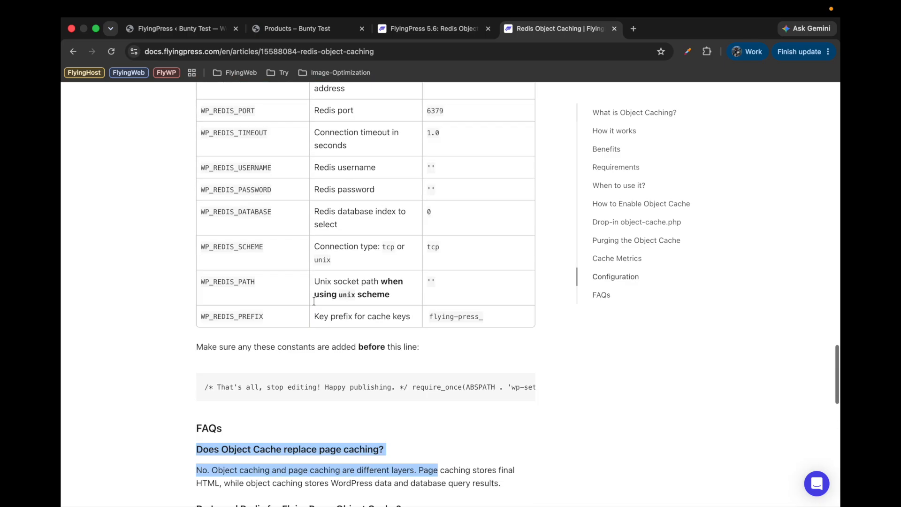
scroll(314, 303, "up", 2)
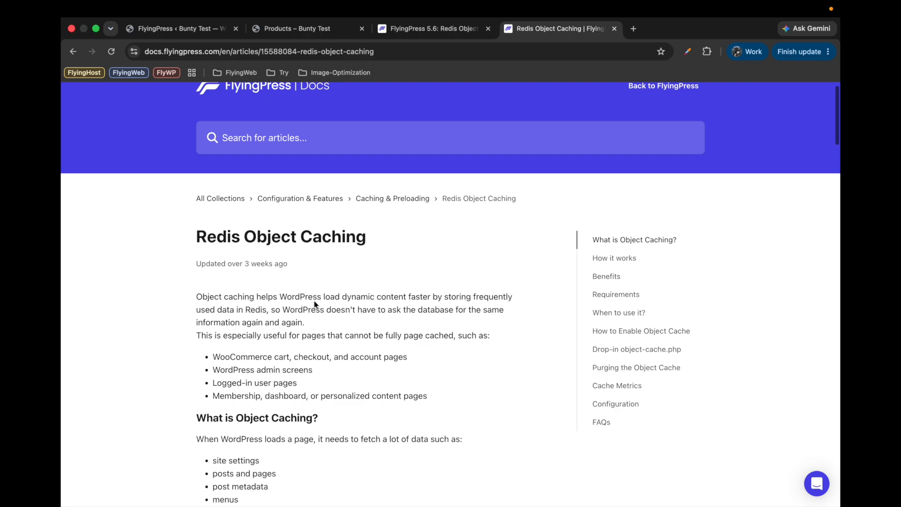